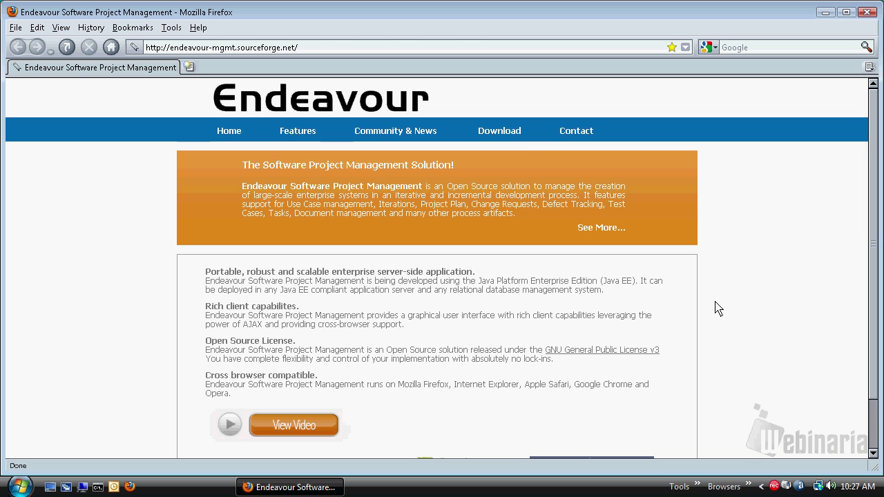
# Go to the SourceForge files page offering endeavour-mgmt-beta-2.0.zip for download
pyautogui.click(499, 131)
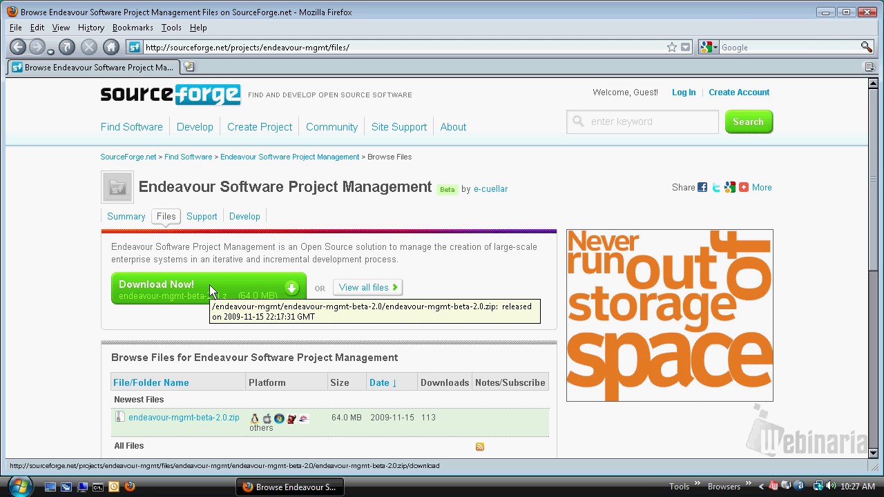
# Minimize Firefox and open the extracted endeavour-mgmt-beta-2.0 folder from the desktop
pyautogui.click(825, 12)
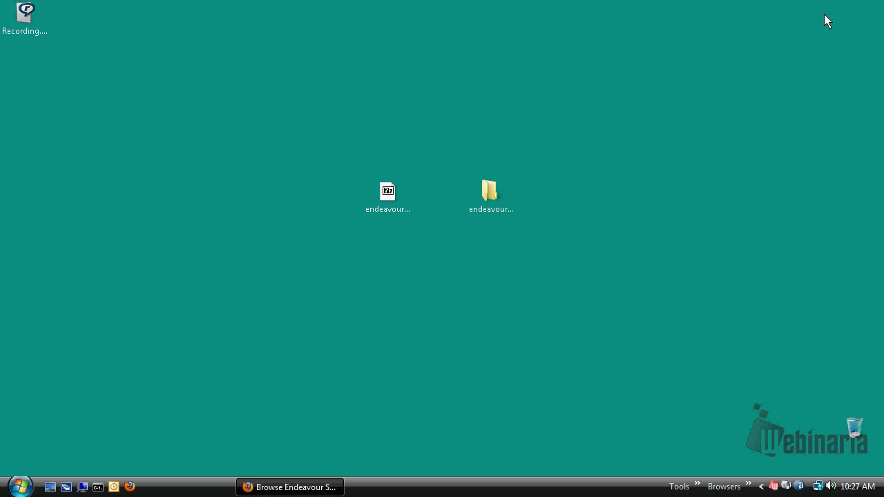
pyautogui.click(387, 192)
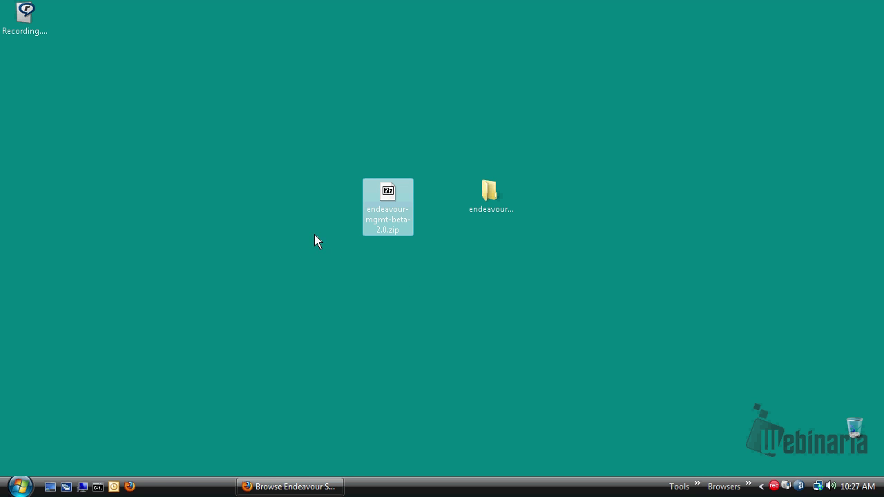
pyautogui.doubleClick(494, 198)
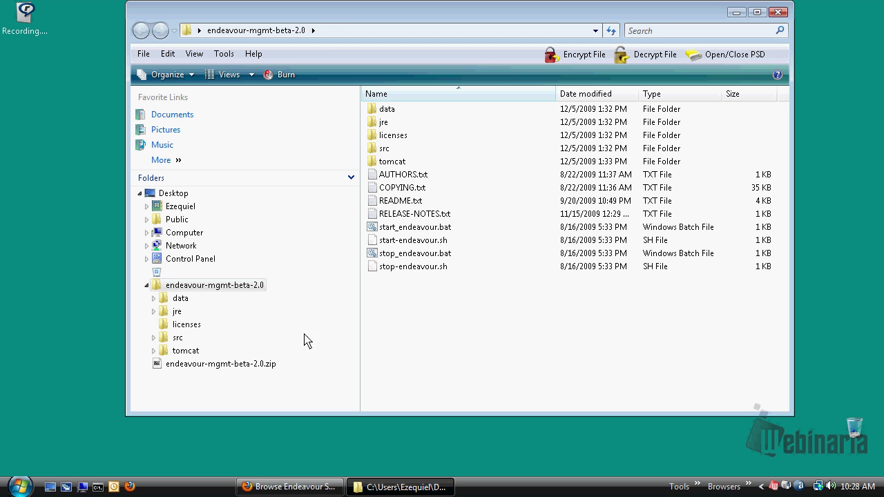
# Run start_hypersonic.bat from the data folder to start the HSQLDB database server
pyautogui.click(184, 299)
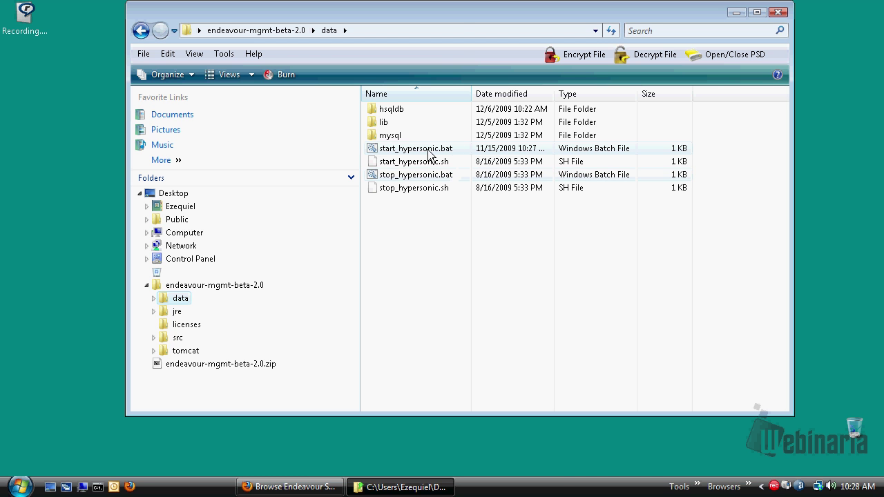
pyautogui.doubleClick(429, 152)
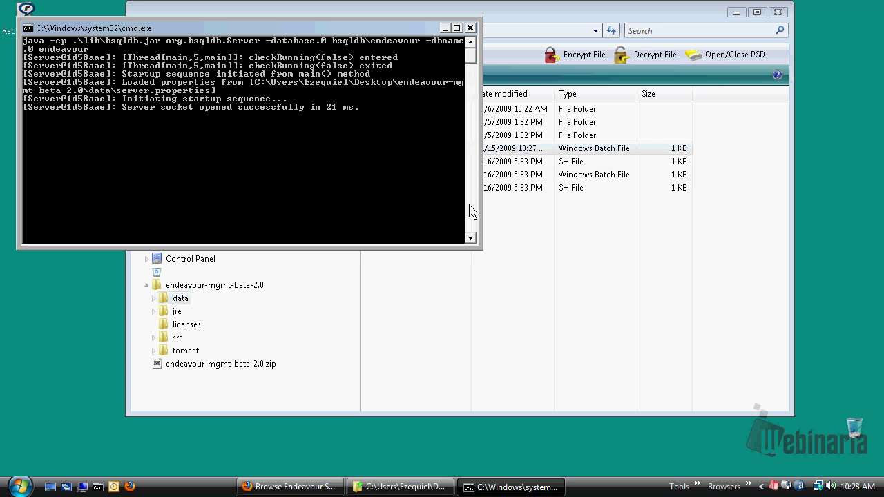
pyautogui.click(507, 302)
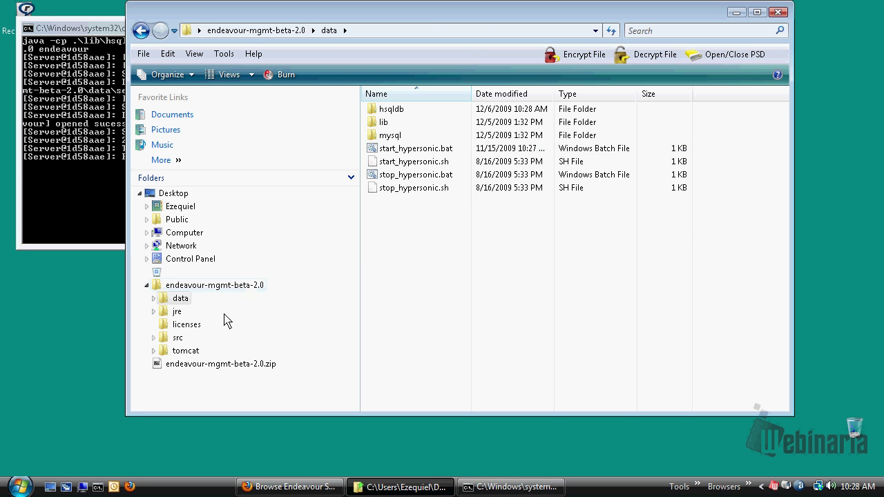
# Run start_endeavour.bat to start Tomcat, move its console lower, and close Explorer
pyautogui.click(221, 287)
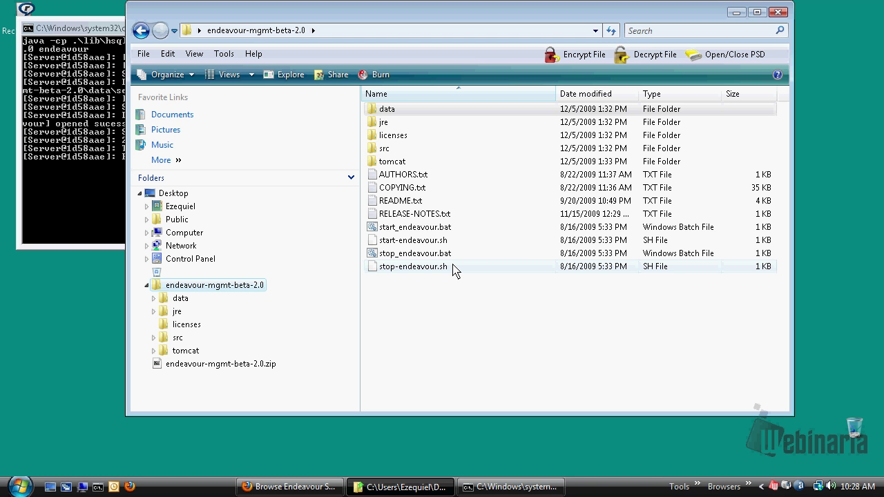
pyautogui.doubleClick(452, 228)
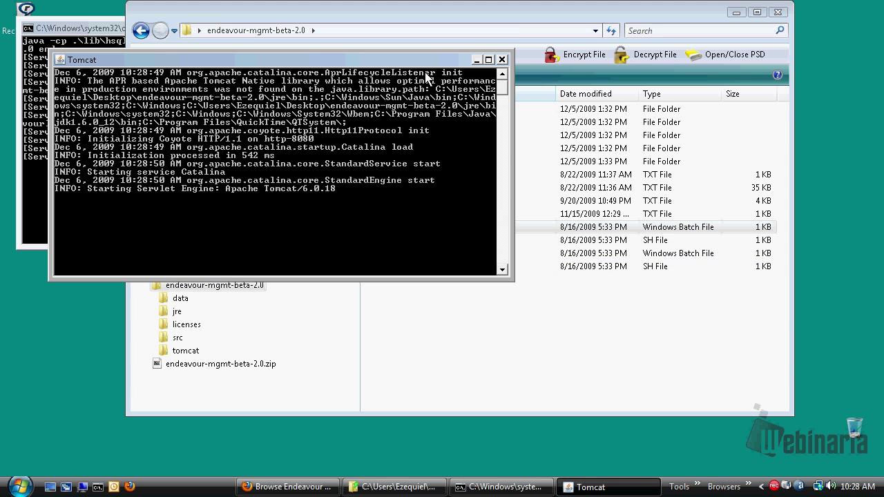
pyautogui.moveTo(425, 64); pyautogui.dragTo(436, 181)
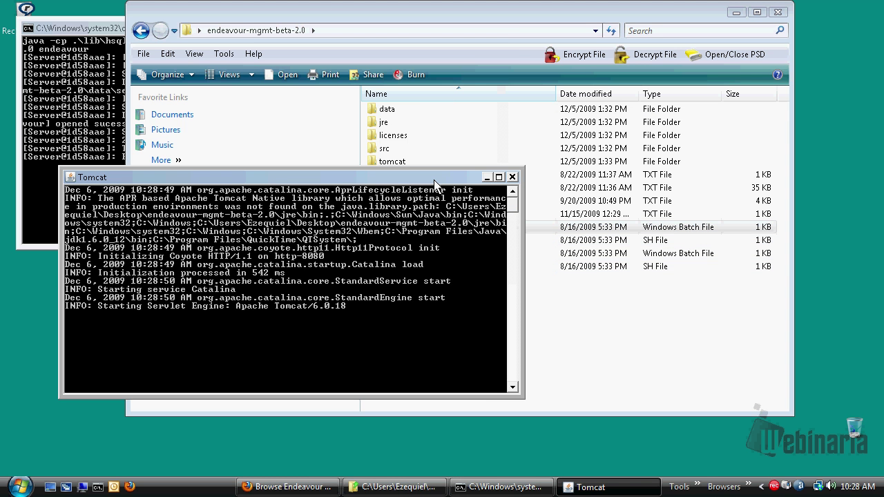
pyautogui.click(778, 12)
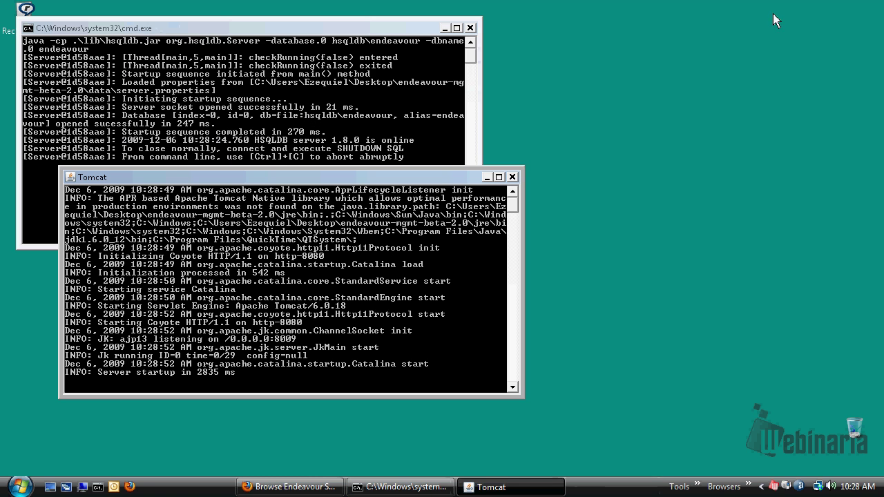
pyautogui.click(295, 487)
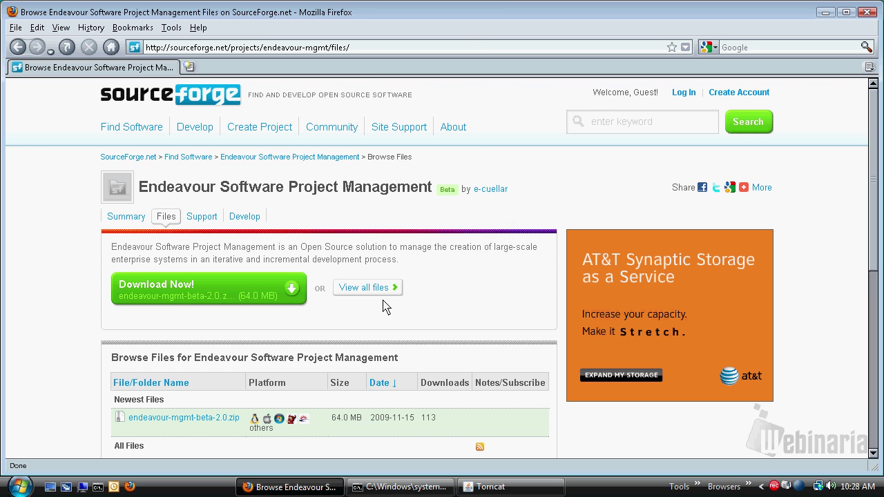
pyautogui.click(381, 45)
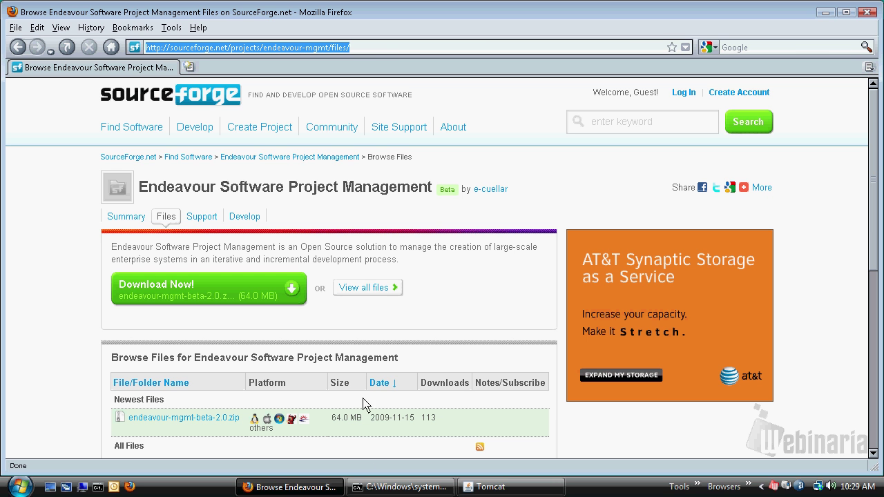
pyautogui.click(490, 491)
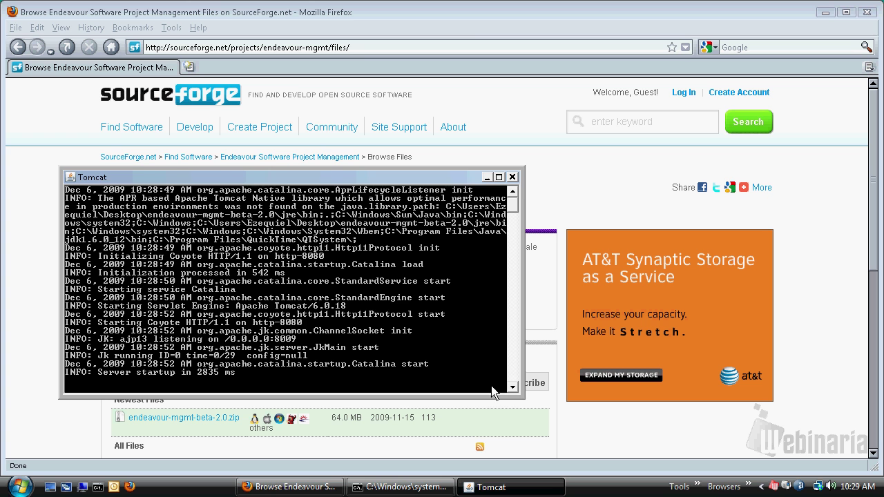
pyautogui.click(39, 365)
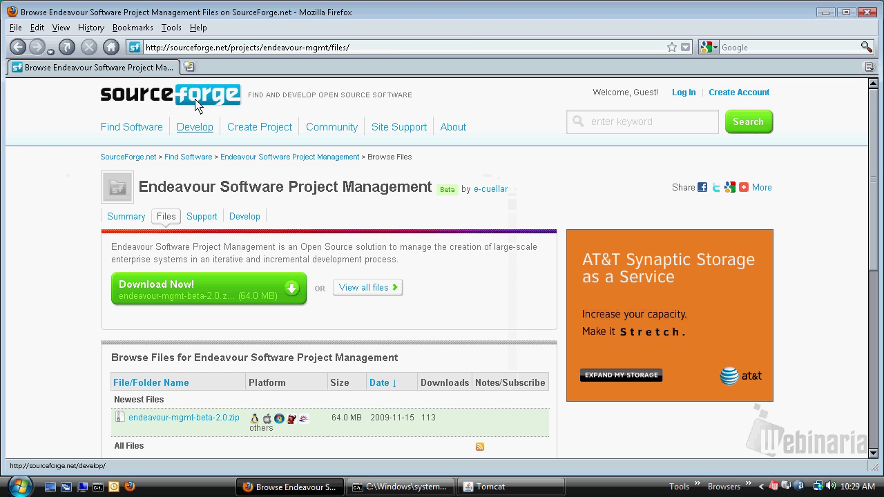
pyautogui.click(332, 47)
pyautogui.write('http://localhost:8080/endeavour/')
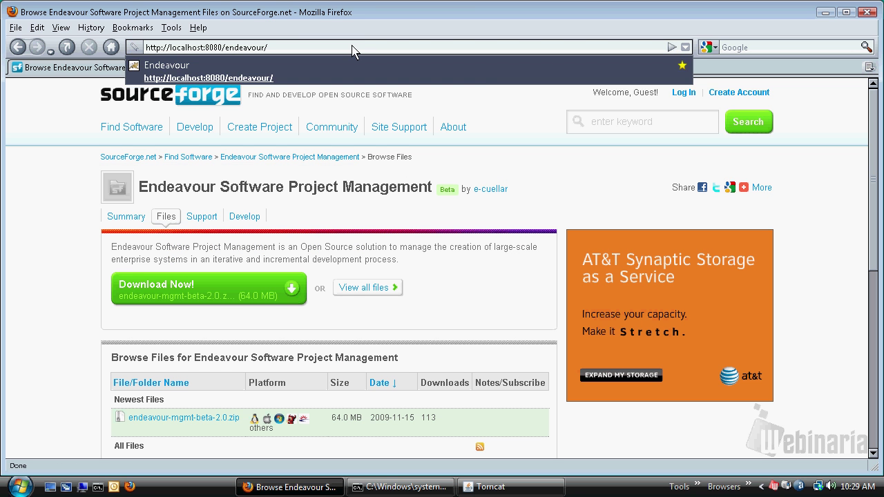
pyautogui.click(352, 47)
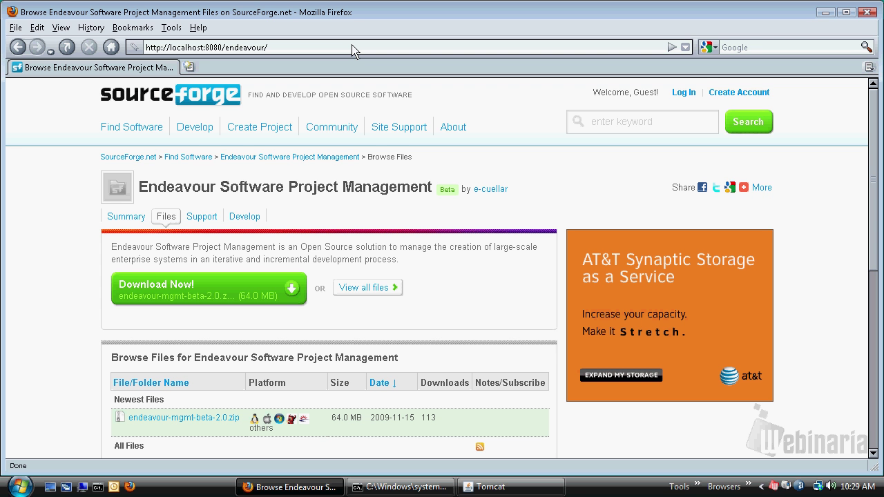
pyautogui.press('Return')
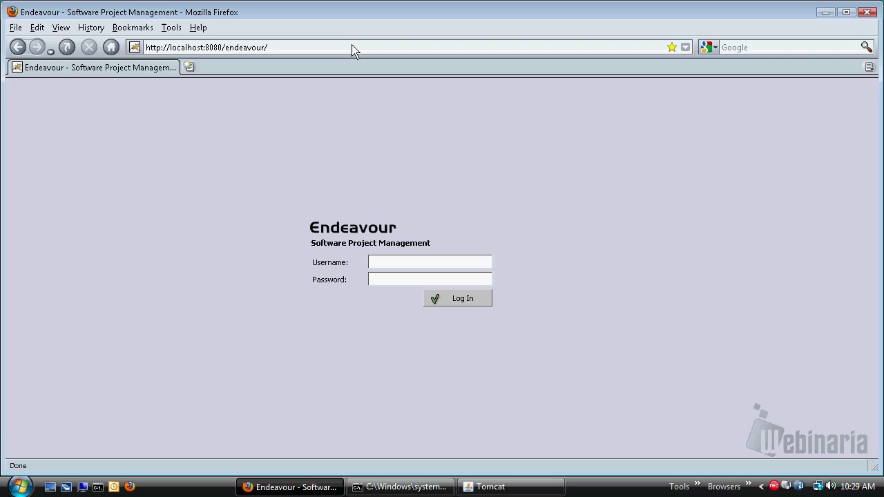
# Switch Firefox to full screen with F11
pyautogui.press('F11')
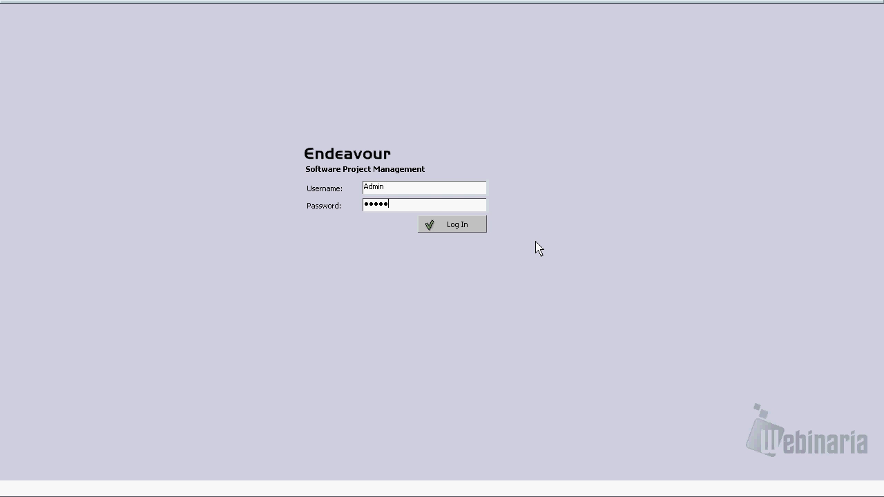
# Log in as admin and inspect the team status entries and the Login defect assignment
pyautogui.click(454, 226)
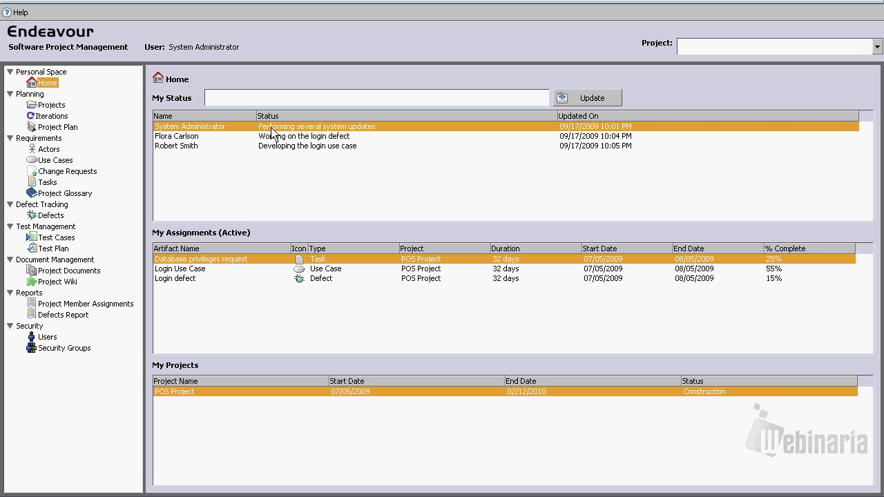
pyautogui.click(207, 137)
pyautogui.click(217, 147)
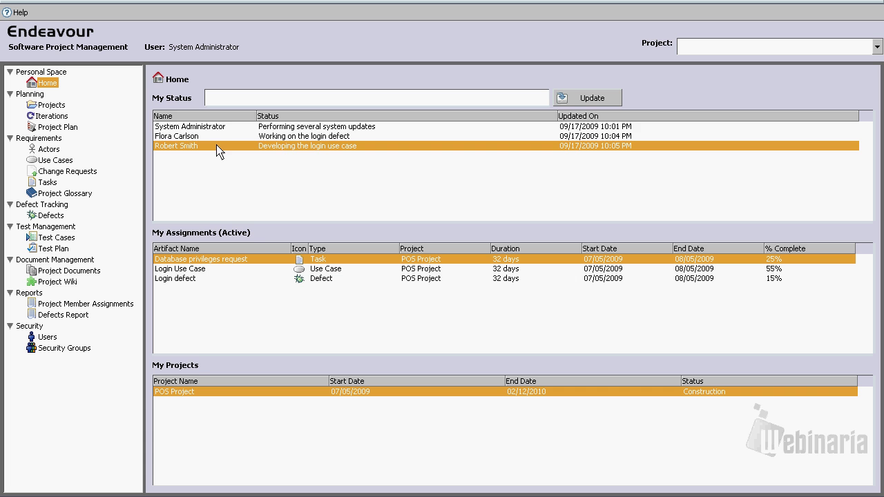
pyautogui.click(216, 138)
pyautogui.click(217, 147)
pyautogui.click(233, 269)
pyautogui.click(223, 277)
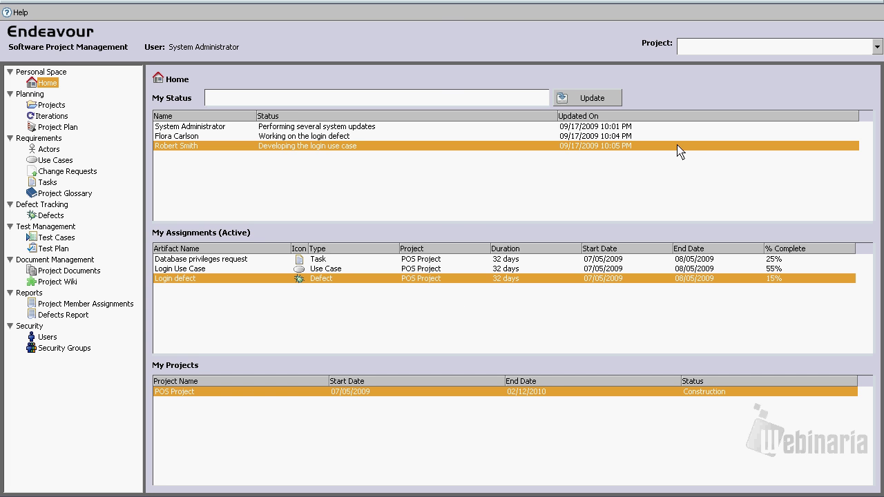
# Browse the planning pages, then make POS Project current and list its iterations
pyautogui.click(718, 50)
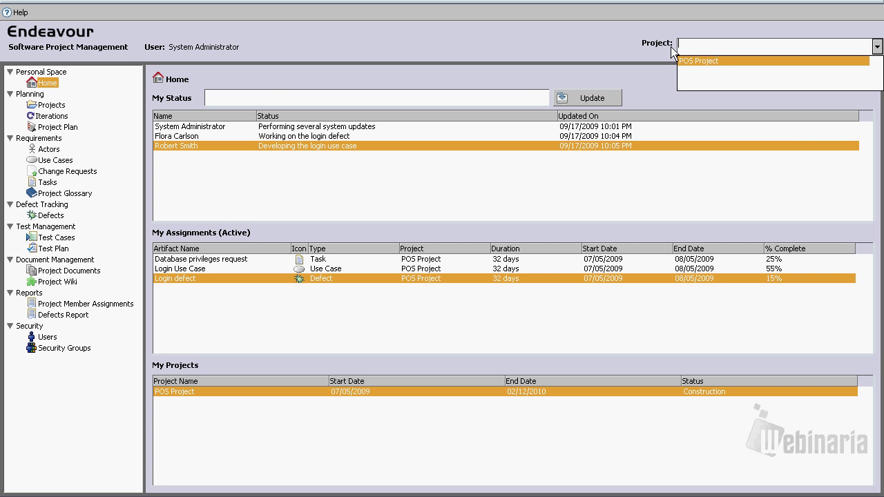
pyautogui.click(62, 109)
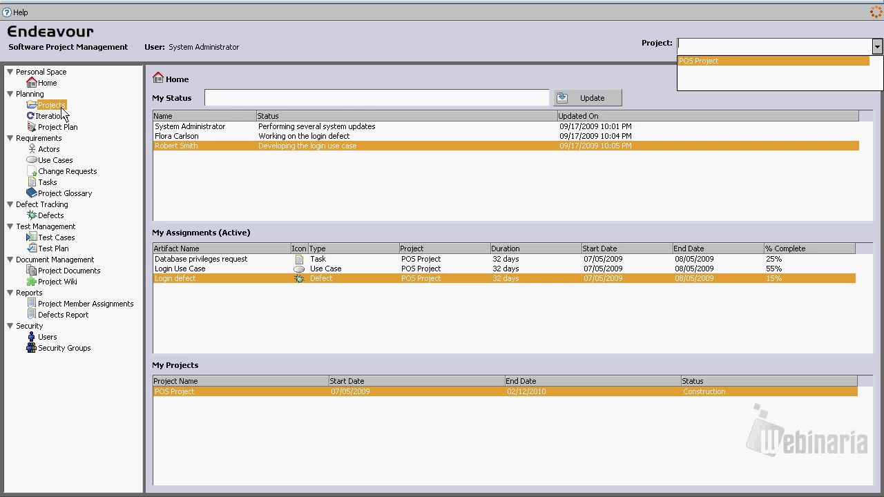
pyautogui.click(60, 116)
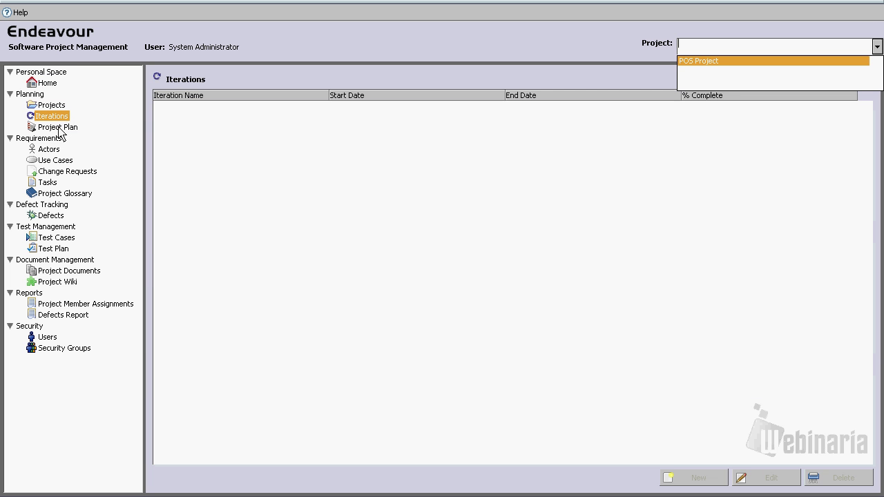
pyautogui.click(59, 128)
pyautogui.click(53, 150)
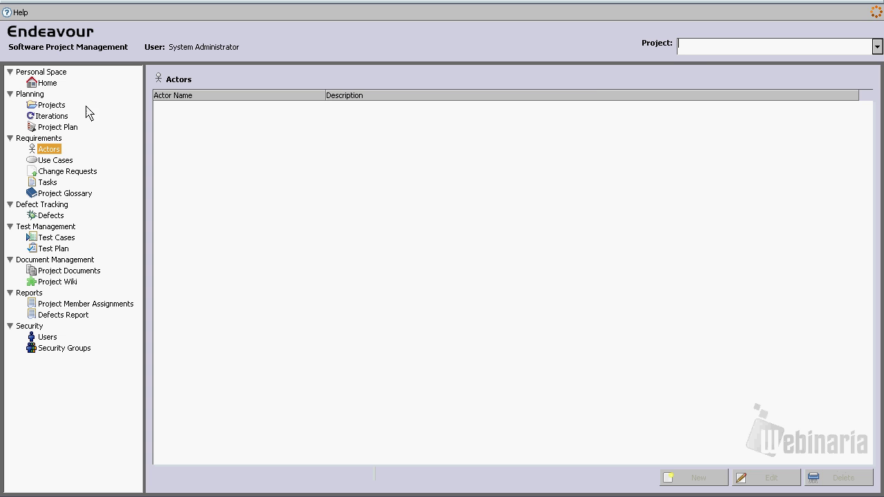
pyautogui.click(707, 49)
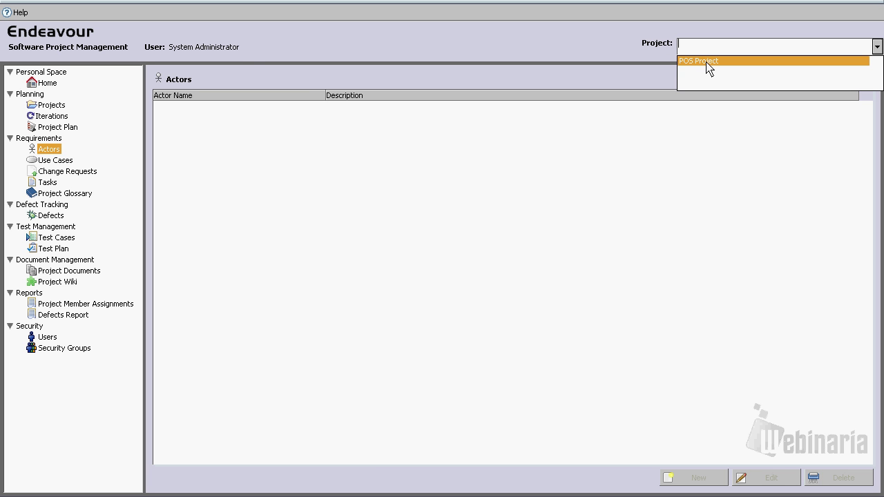
pyautogui.click(707, 68)
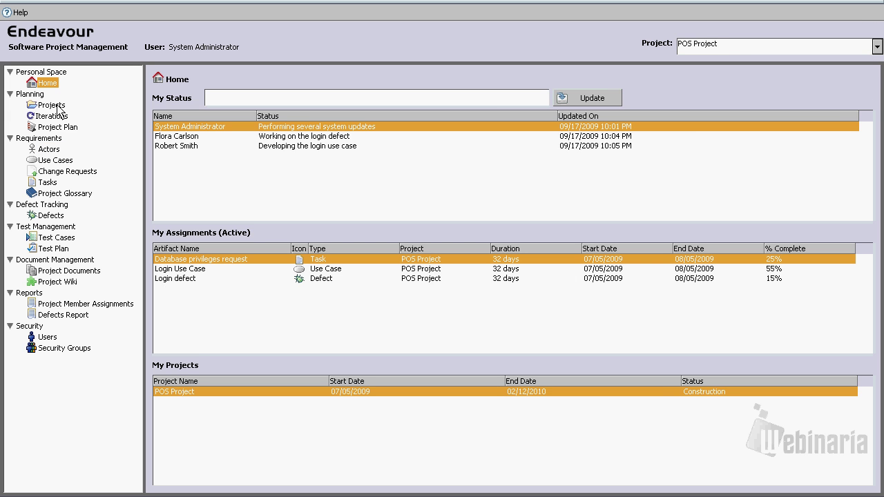
pyautogui.click(58, 118)
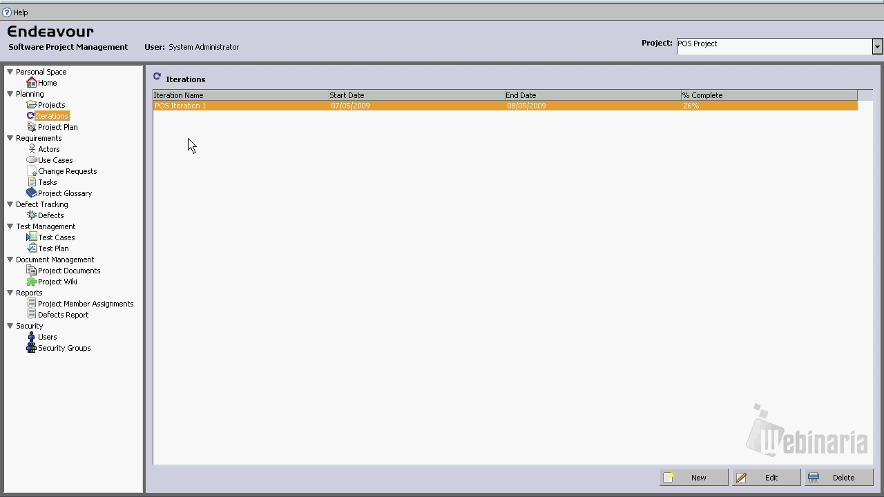
# Review POS Iteration 1's use cases, defects, change requests and tasks, then cancel the dialog
pyautogui.doubleClick(253, 113)
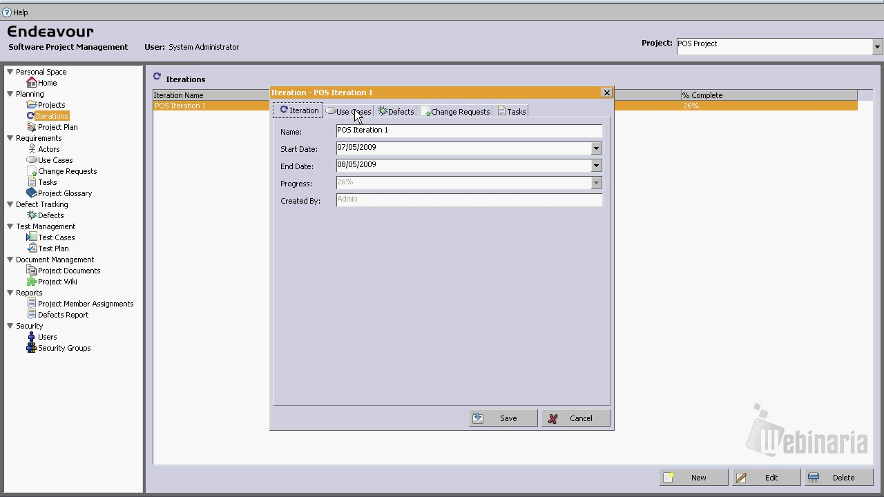
pyautogui.click(356, 114)
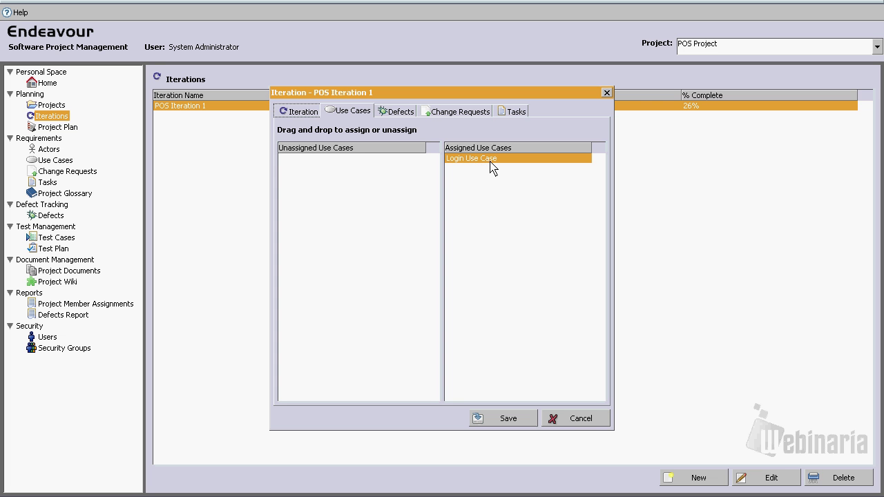
pyautogui.click(407, 115)
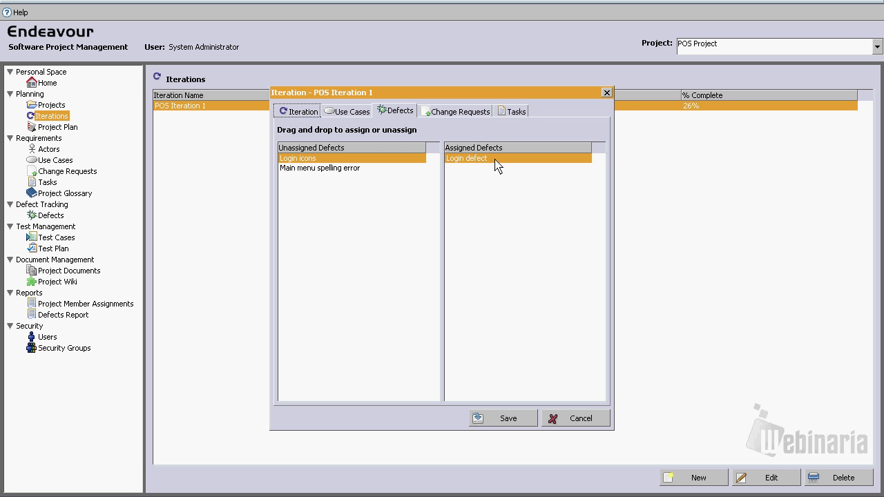
pyautogui.click(451, 114)
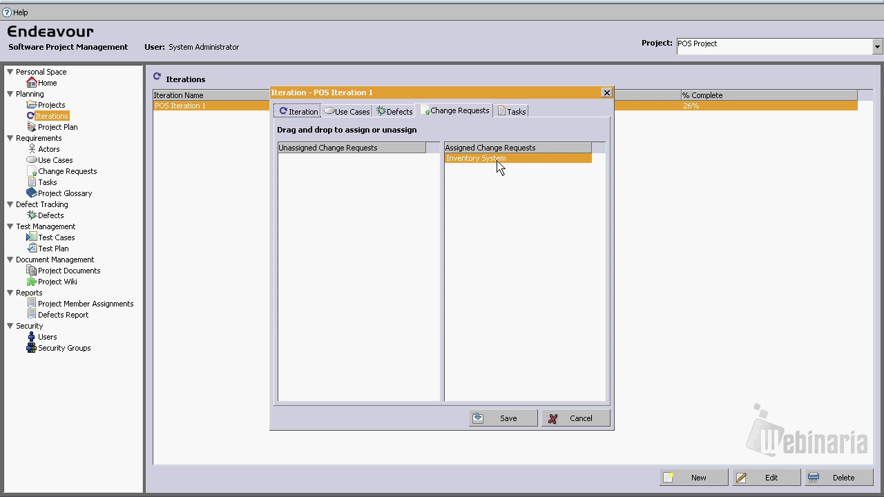
pyautogui.click(512, 116)
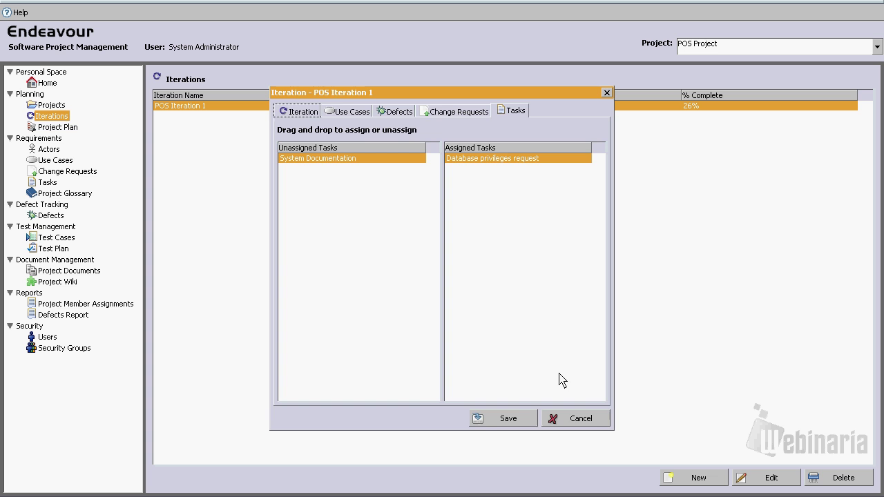
pyautogui.click(591, 419)
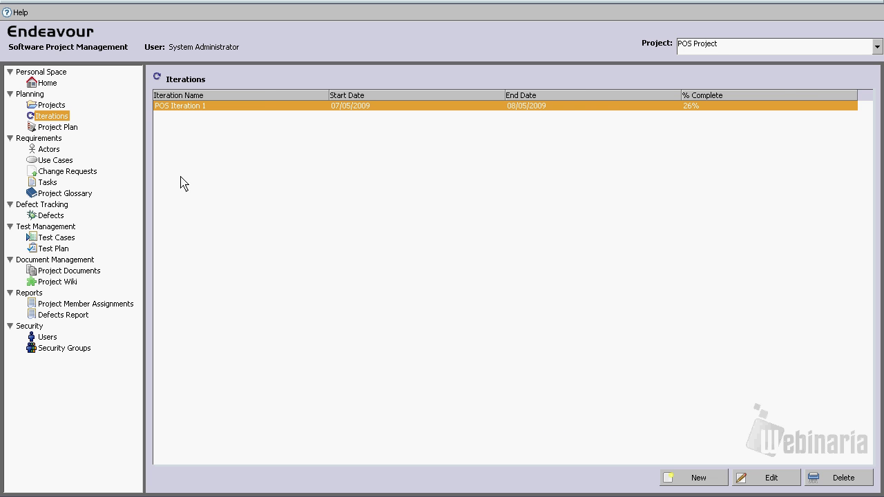
# List the POS Project use cases with Priority and Status filters both at All
pyautogui.click(59, 160)
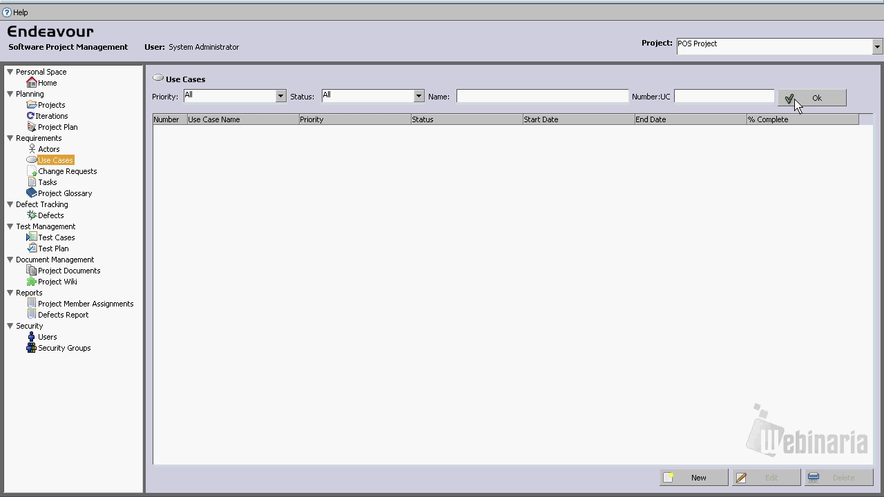
pyautogui.click(262, 99)
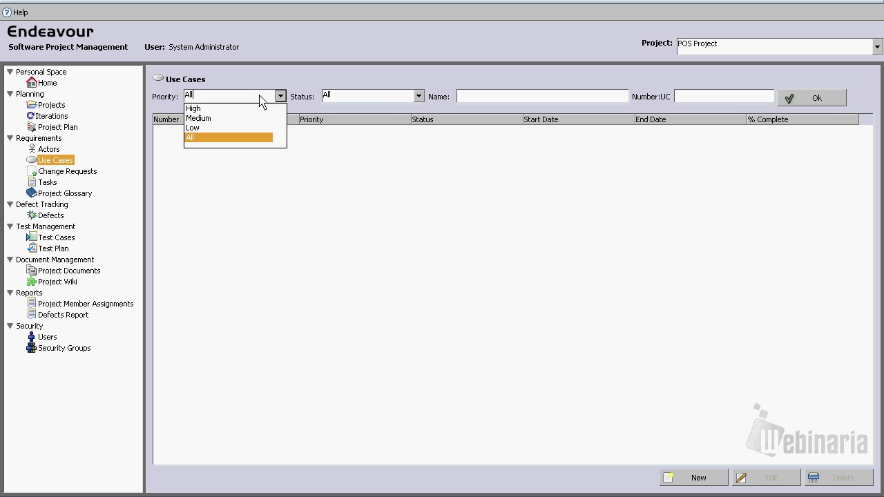
pyautogui.click(298, 97)
pyautogui.click(389, 99)
pyautogui.click(389, 99)
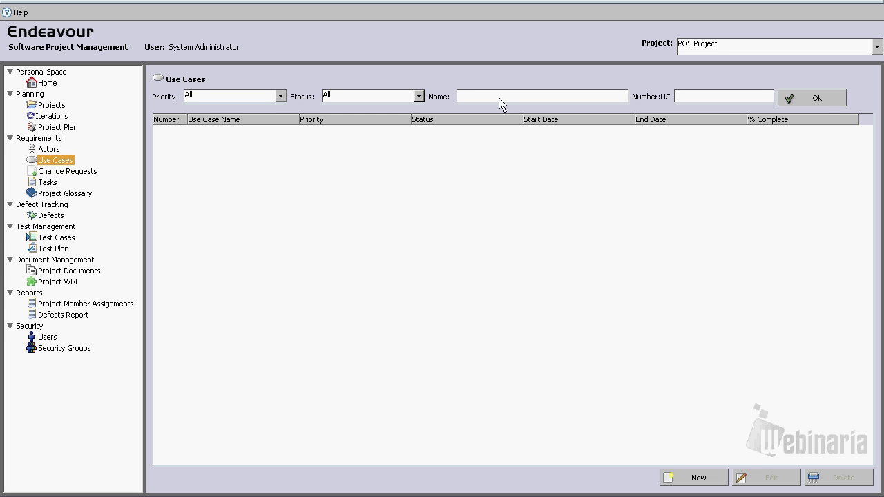
pyautogui.click(818, 101)
pyautogui.click(818, 101)
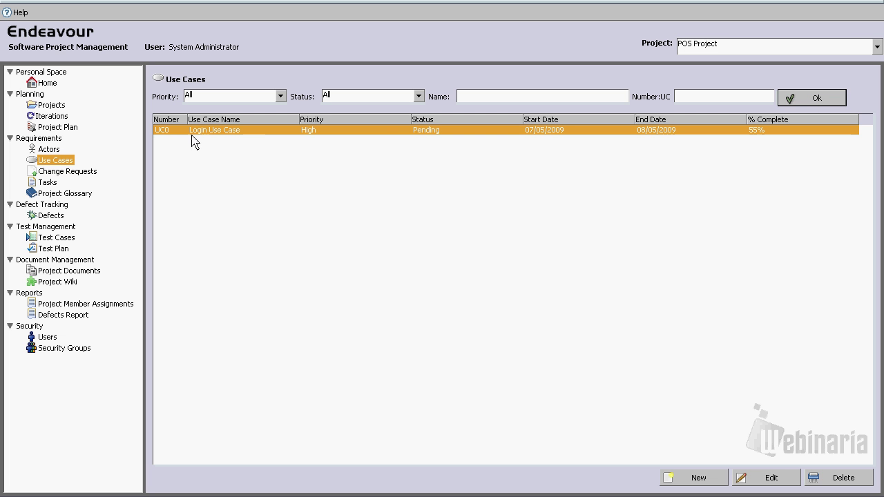
# Open the Login Use Case and browse its event flow steps
pyautogui.doubleClick(256, 135)
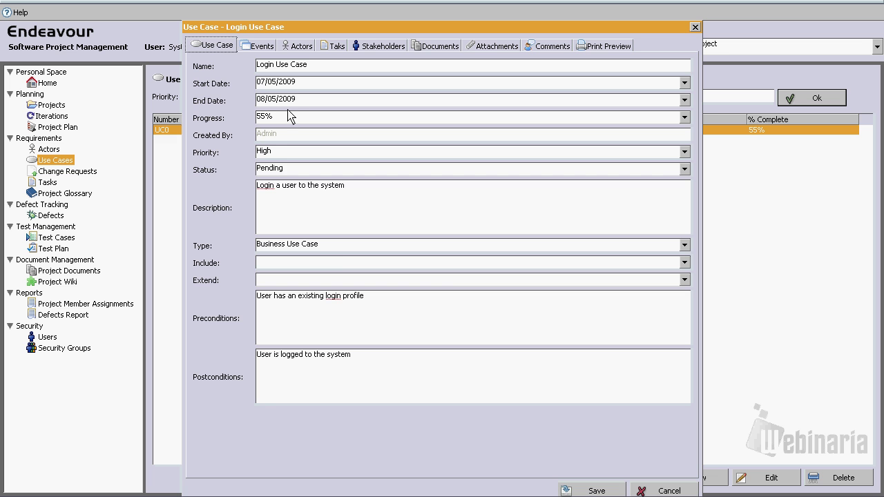
pyautogui.click(262, 47)
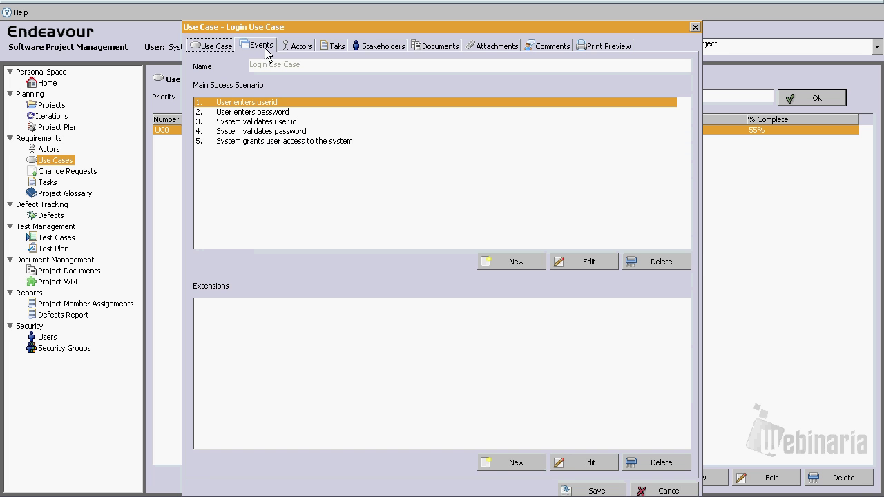
pyautogui.click(290, 112)
pyautogui.click(289, 123)
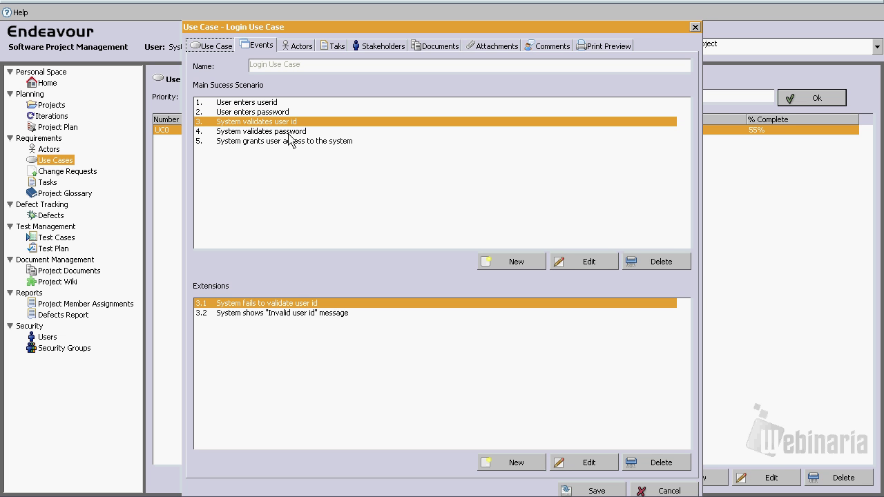
# Inspect Cancel extension 3.1 without saving, then view the Cashier and POS Manager actors
pyautogui.doubleClick(319, 306)
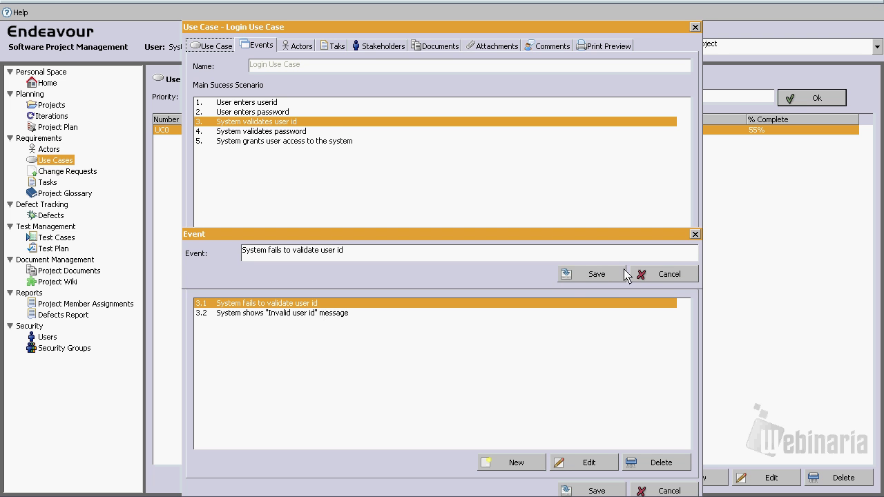
pyautogui.click(672, 275)
pyautogui.moveTo(405, 16)
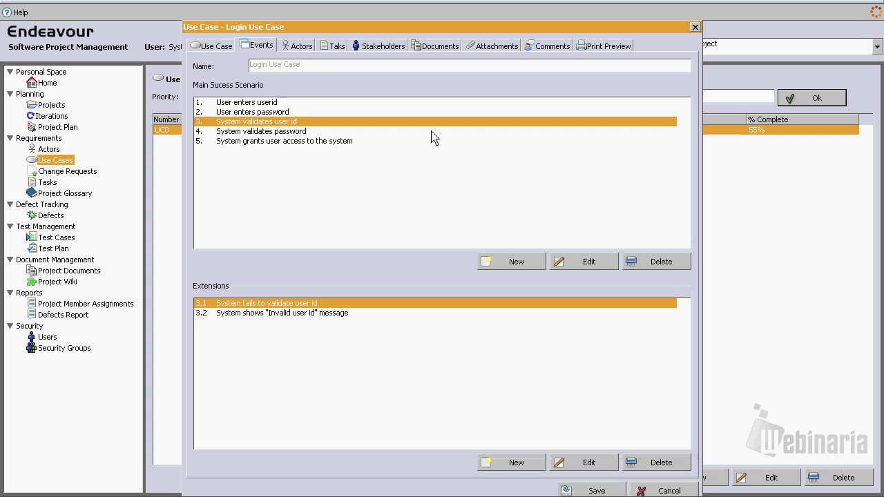
pyautogui.click(302, 49)
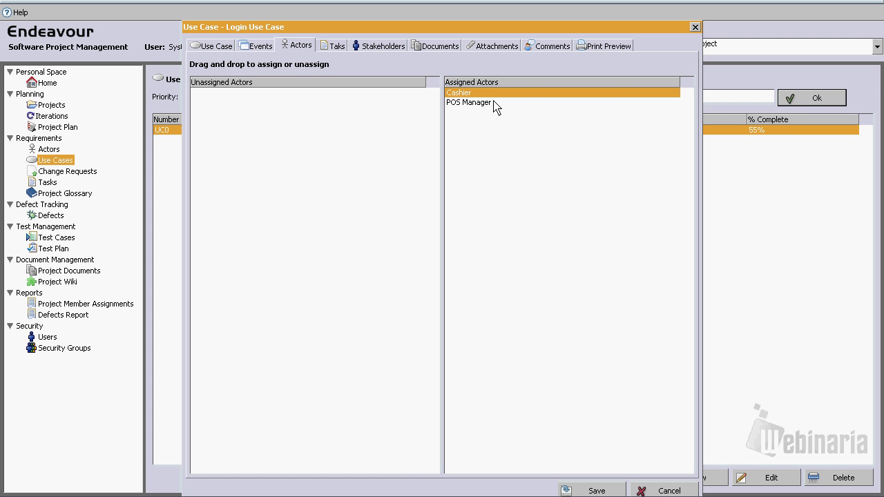
# Scroll through the Login Use Case print preview, then close the dialog without saving
pyautogui.click(614, 47)
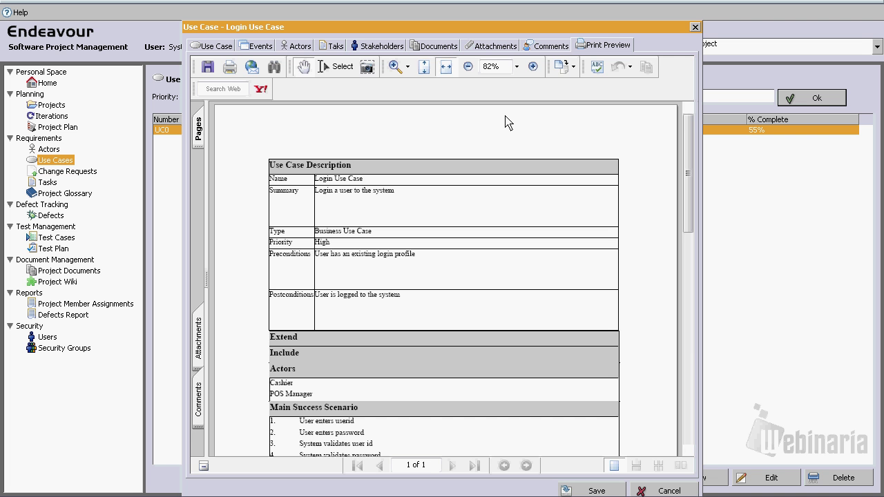
pyautogui.moveTo(688, 211); pyautogui.dragTo(694, 280)
pyautogui.click(662, 491)
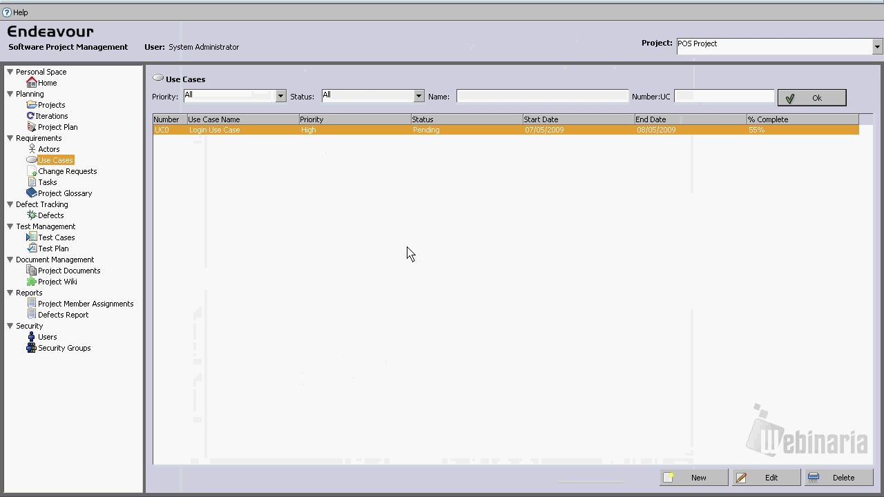
# Open the project plan fully expanded and browse POS Iteration 1's items
pyautogui.click(68, 131)
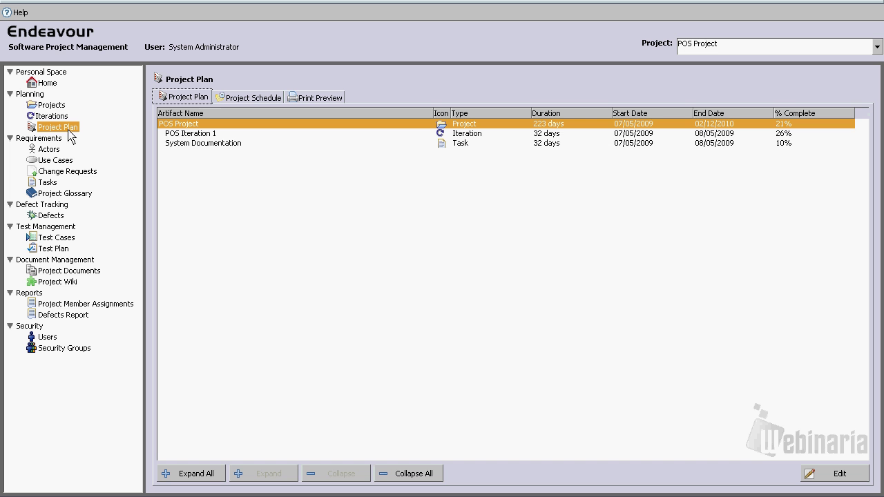
pyautogui.click(206, 476)
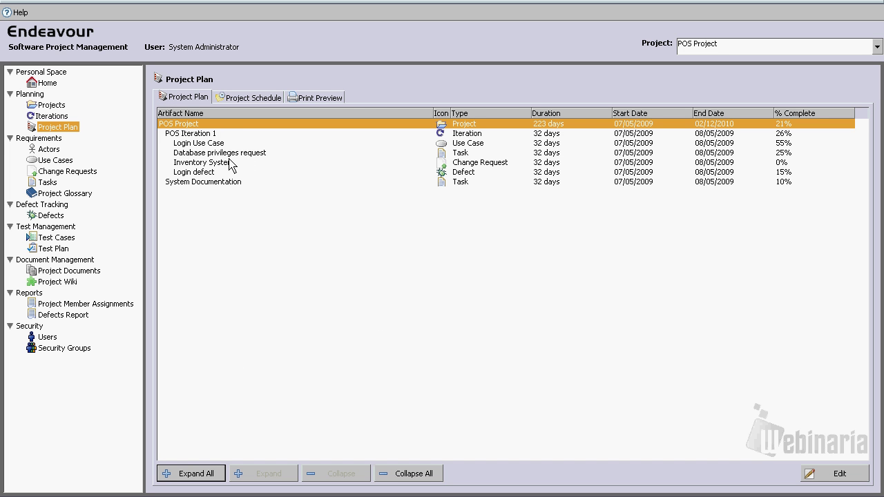
pyautogui.click(207, 135)
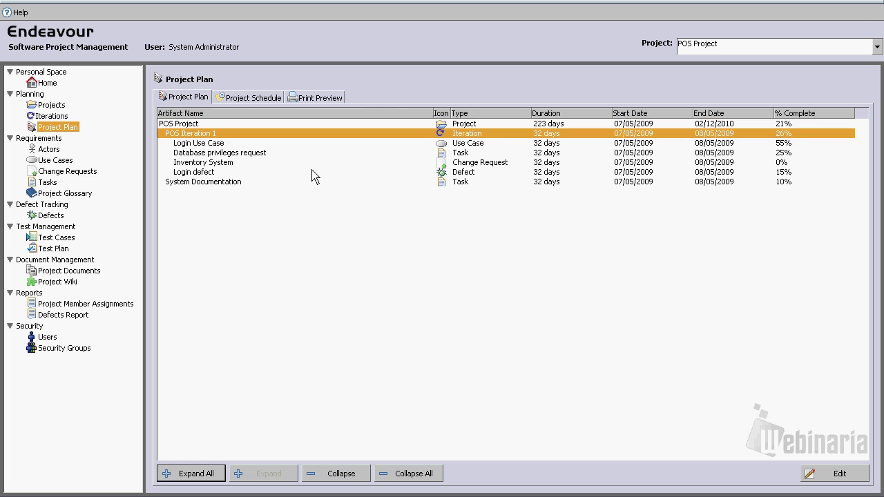
pyautogui.click(225, 146)
pyautogui.click(235, 154)
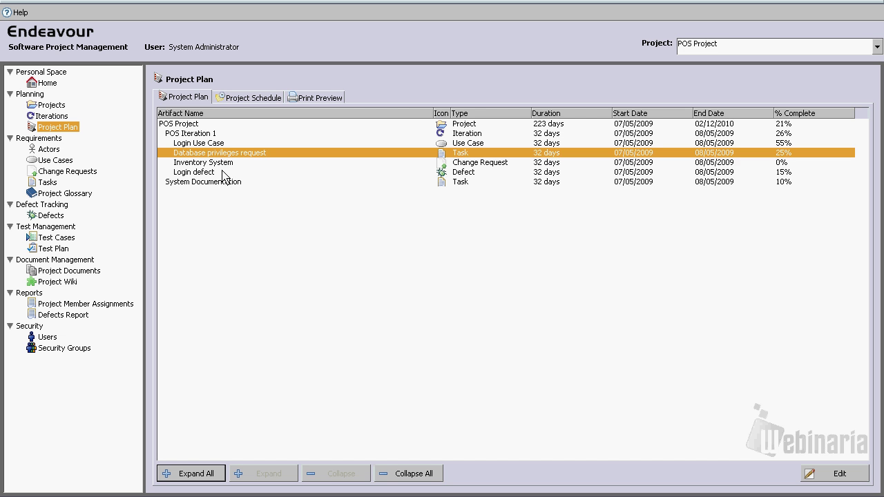
pyautogui.press('Down')
pyautogui.press('Down')
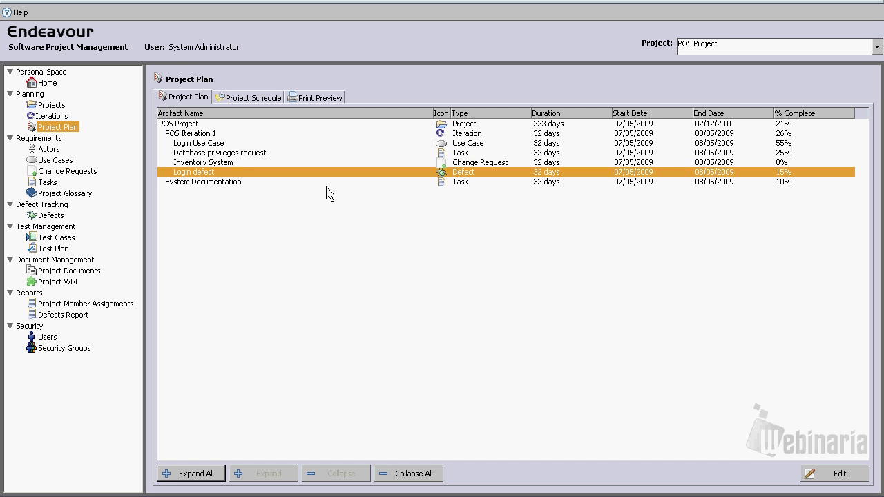
# Inspect the Database privileges request task without saving, then show the monthly Gantt schedule
pyautogui.doubleClick(237, 156)
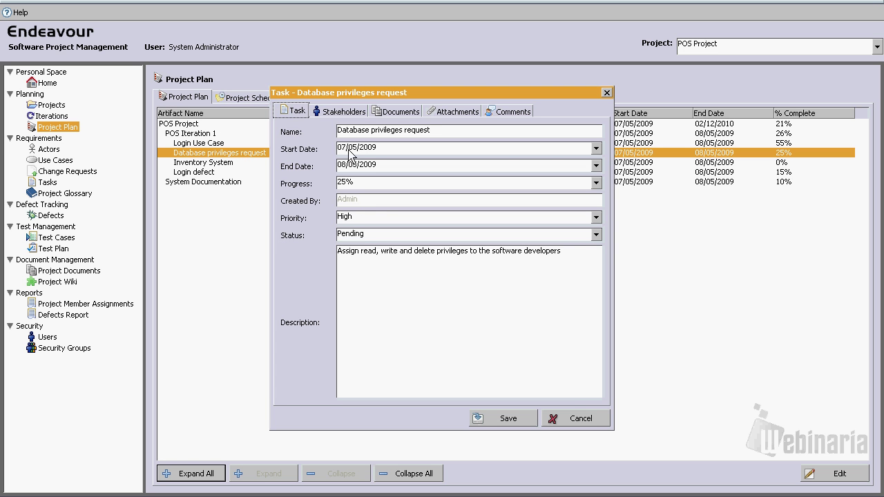
pyautogui.click(585, 423)
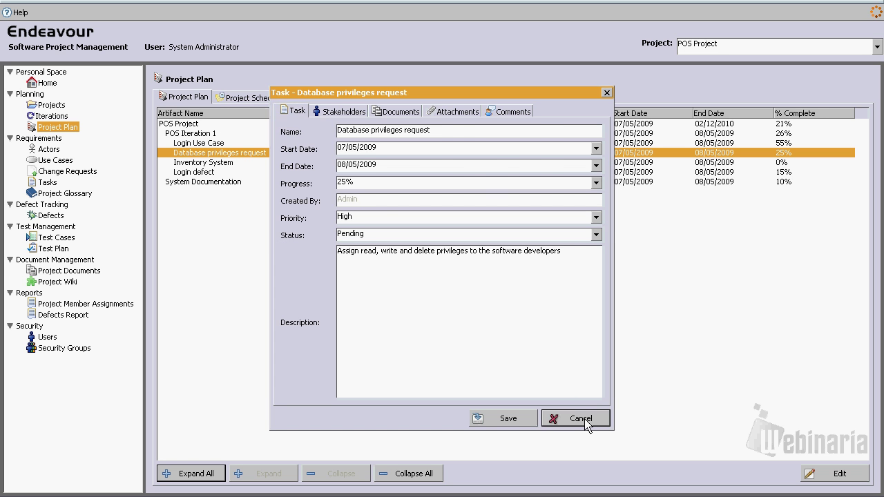
pyautogui.click(252, 101)
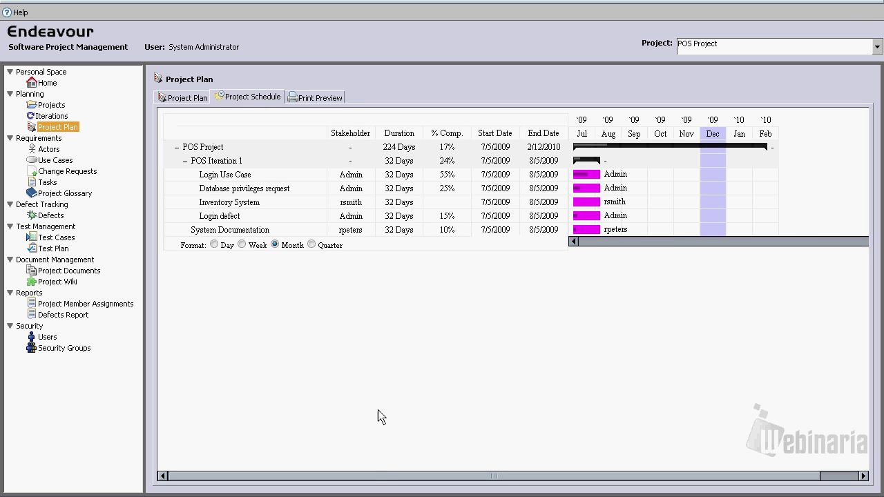
# Scroll the Gantt chart and its print preview, then return to the Project Plan table
pyautogui.click(384, 477)
pyautogui.moveTo(476, 473); pyautogui.dragTo(300, 474)
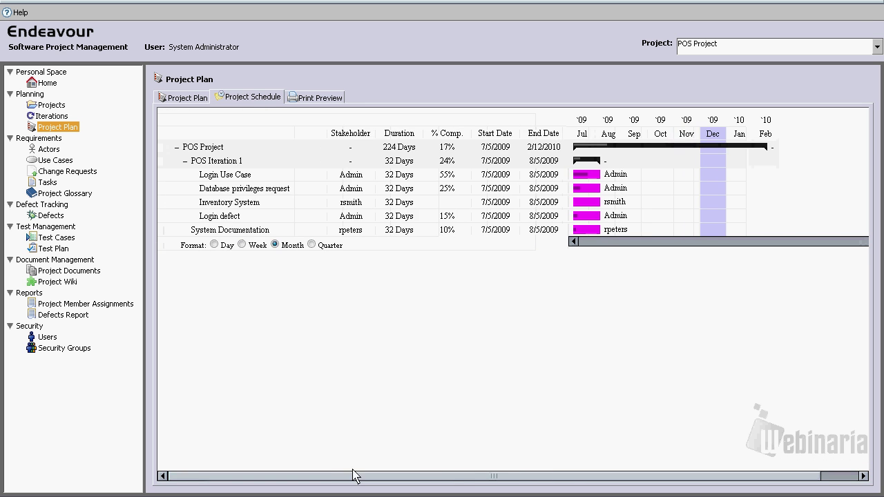
pyautogui.click(319, 99)
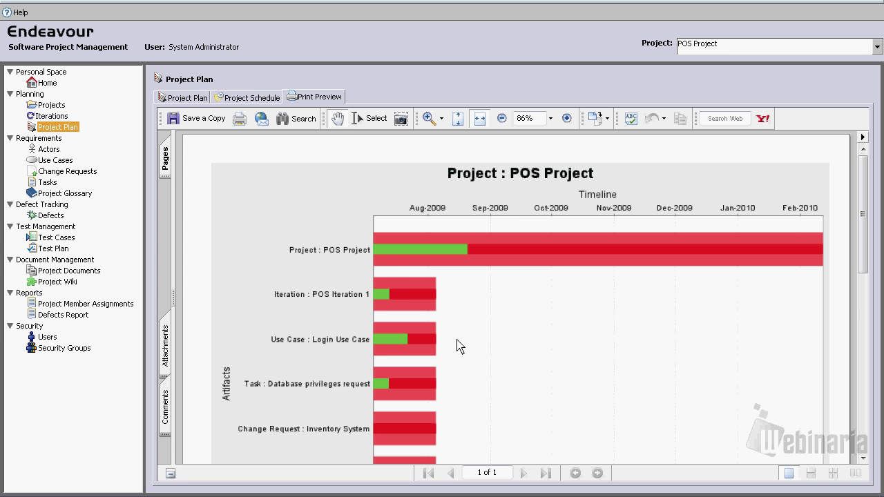
pyautogui.scroll(-1, 457, 345)
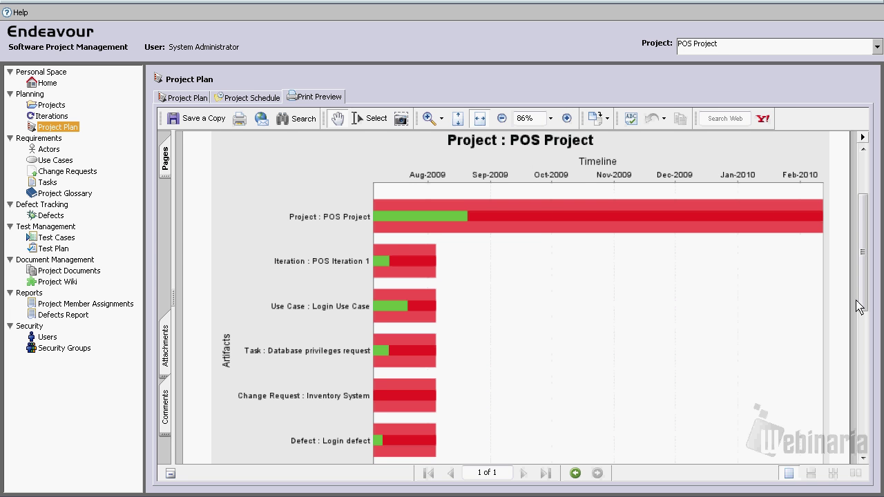
pyautogui.moveTo(860, 308); pyautogui.dragTo(859, 266)
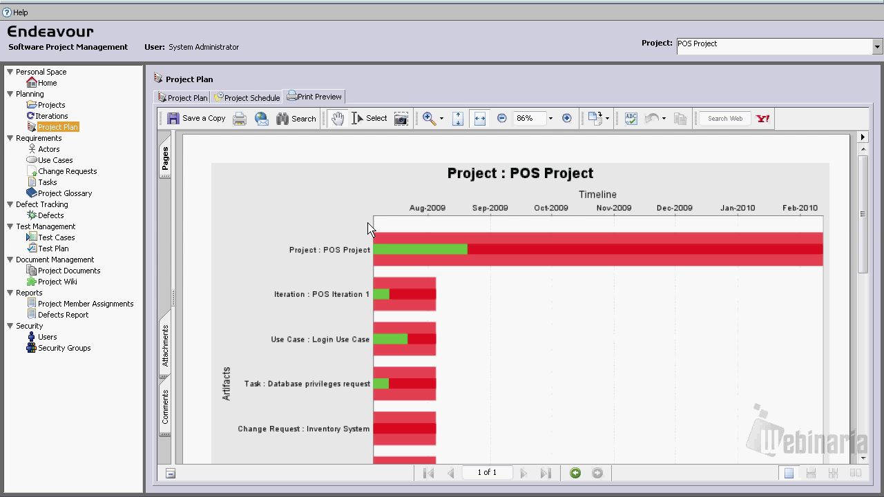
pyautogui.click(257, 98)
pyautogui.click(197, 101)
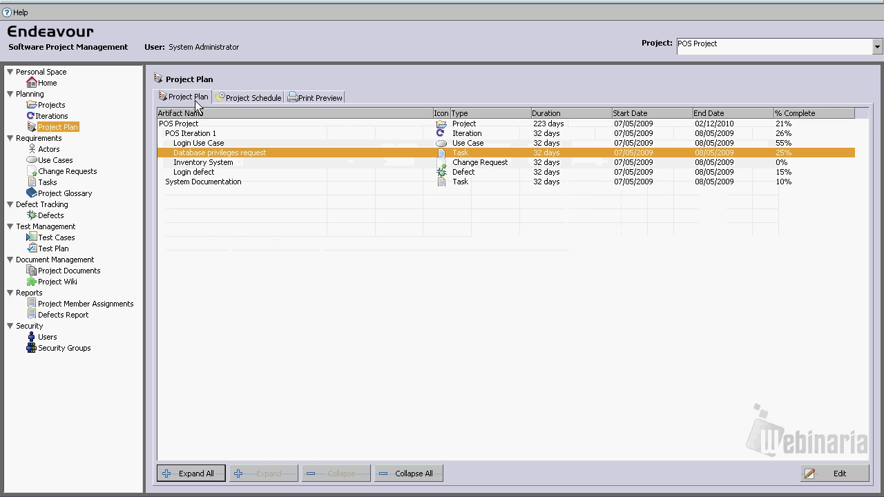